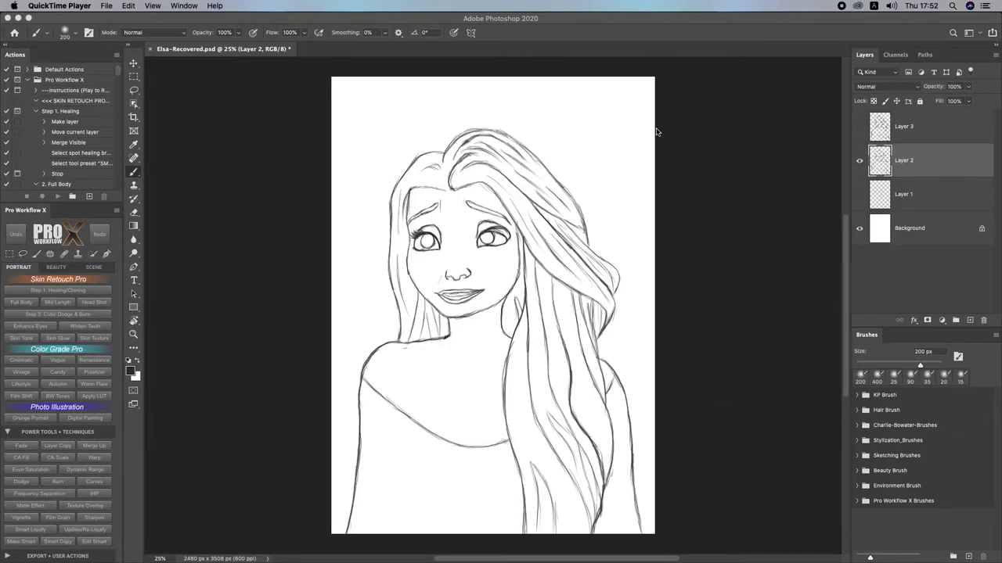
Step: Make Photoshop 2020 the active application, with the Elsa-Recovered.psd line sketch showing
{"action": "left_click", "coordinate": [624, 29]}
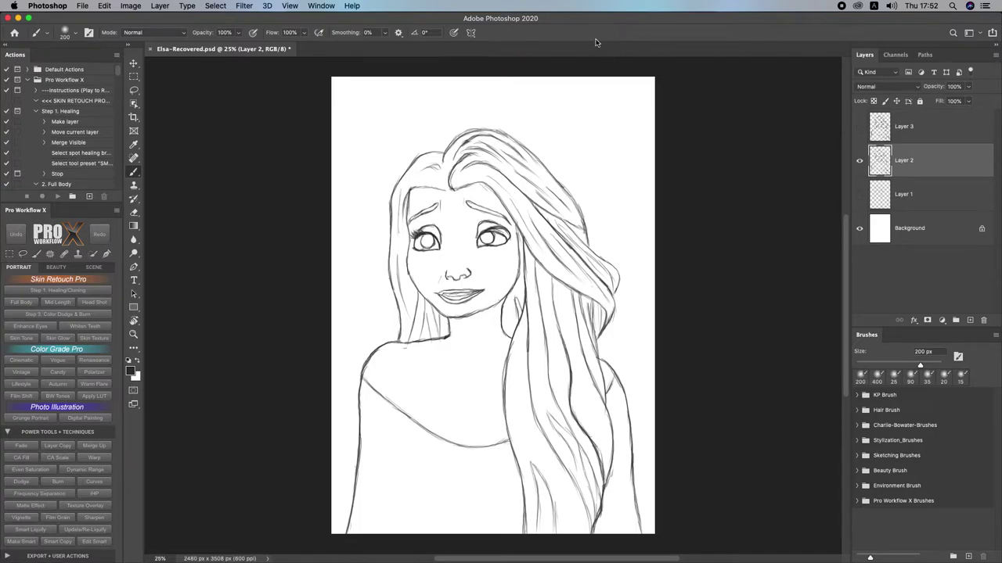
{"action": "left_click", "coordinate": [82, 6]}
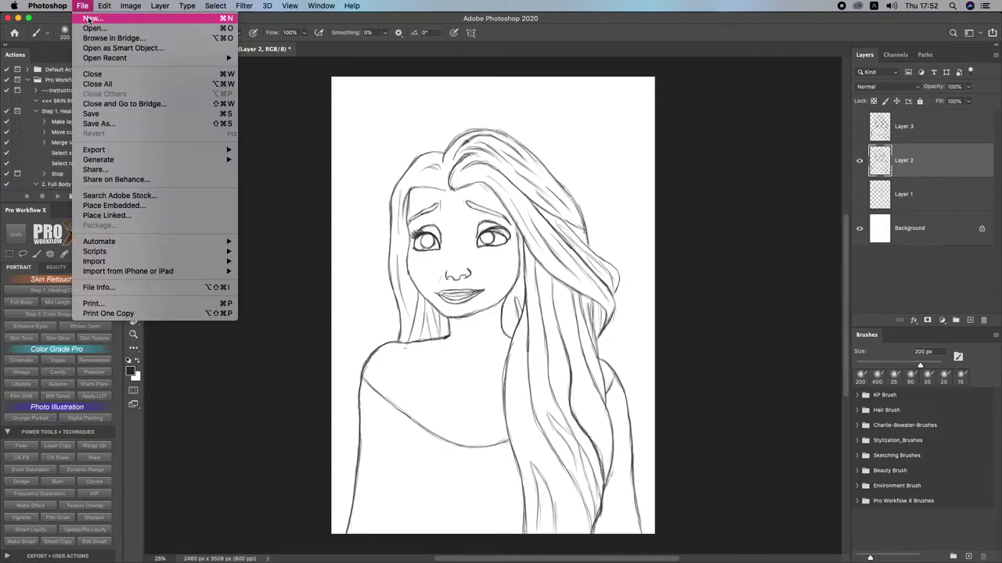
{"action": "left_click", "coordinate": [91, 19]}
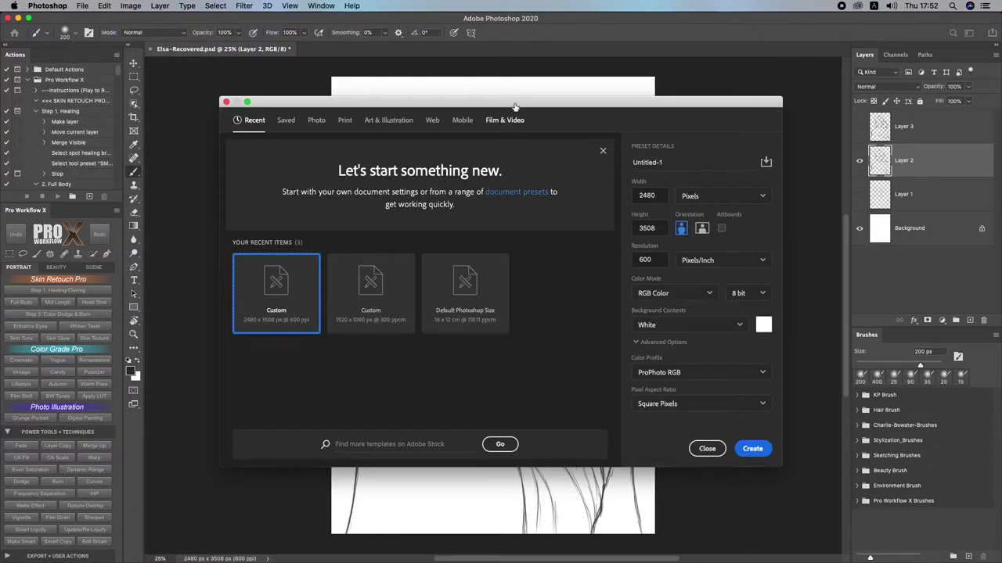
{"action": "left_click_drag", "start_coordinate": [514, 104], "coordinate": [509, 94]}
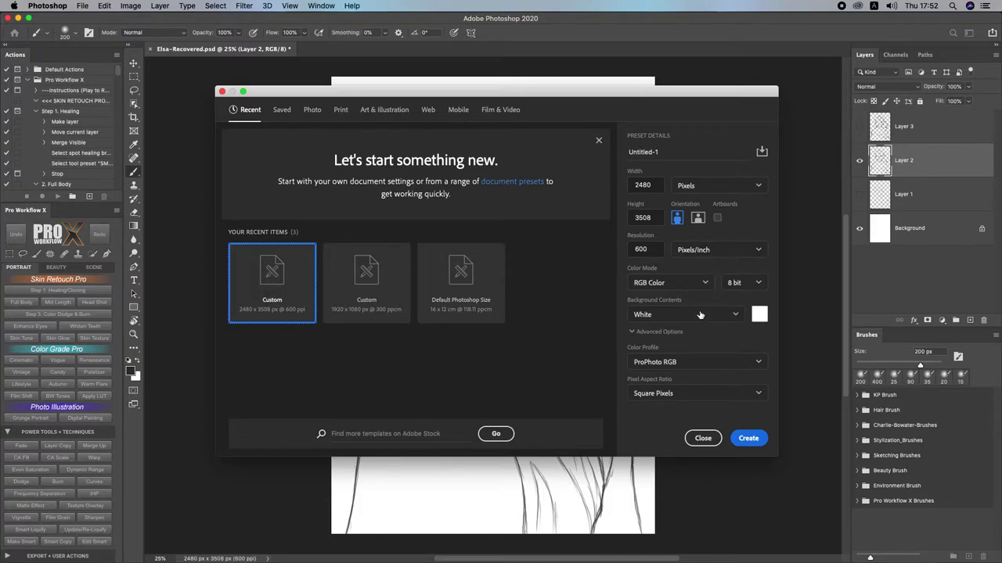
{"action": "left_click", "coordinate": [660, 366]}
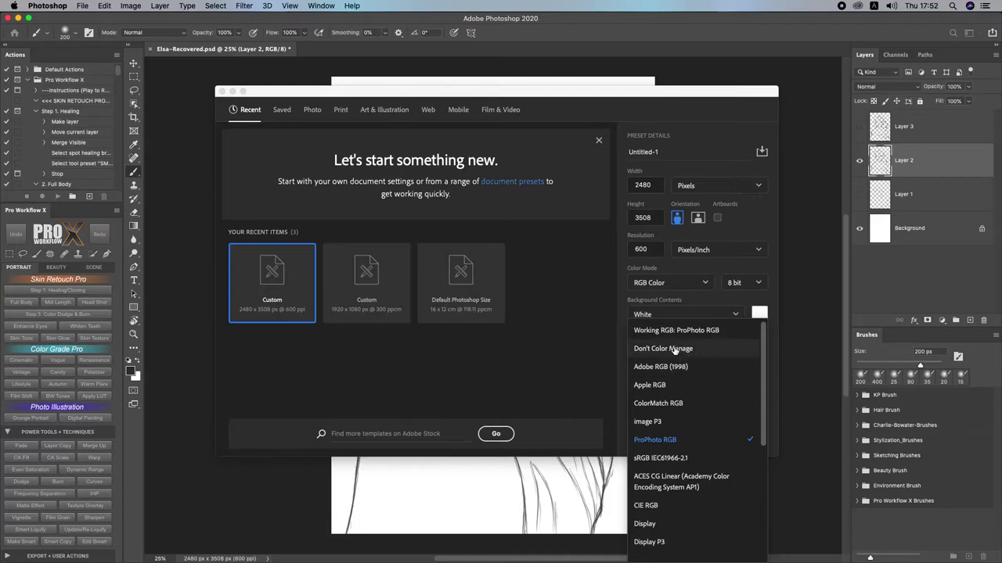
{"action": "left_click", "coordinate": [740, 303]}
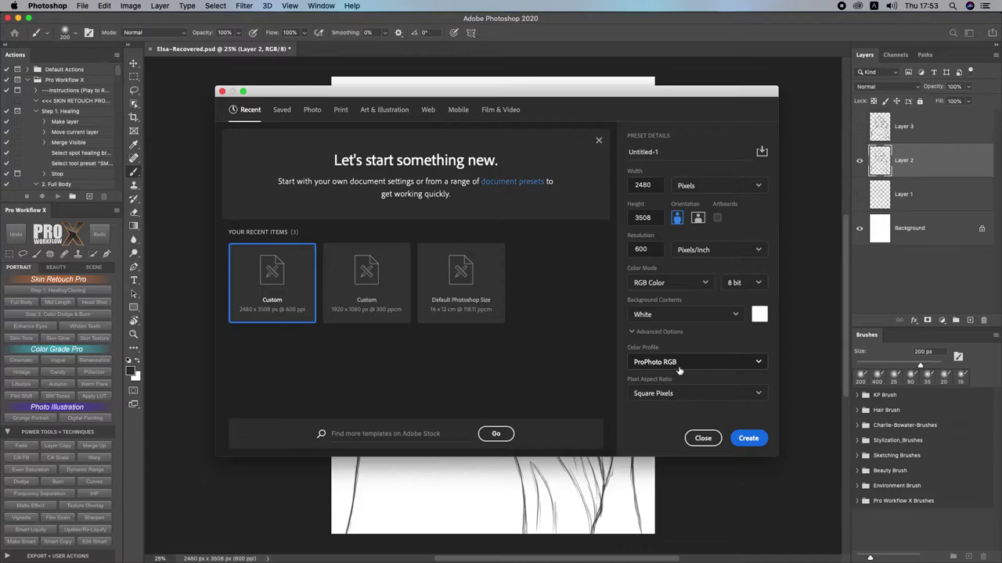
{"action": "left_click", "coordinate": [708, 368]}
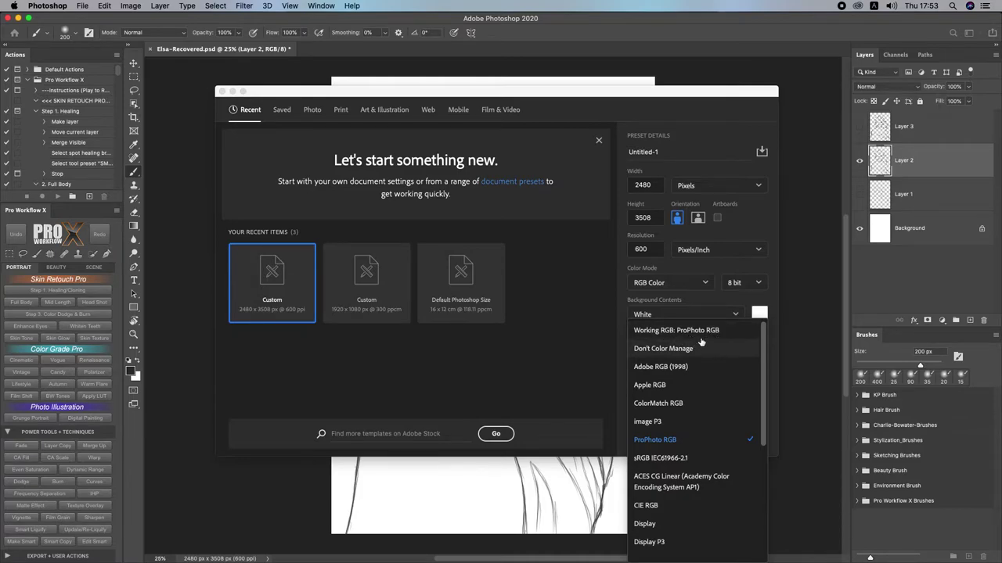
{"action": "left_click", "coordinate": [770, 295]}
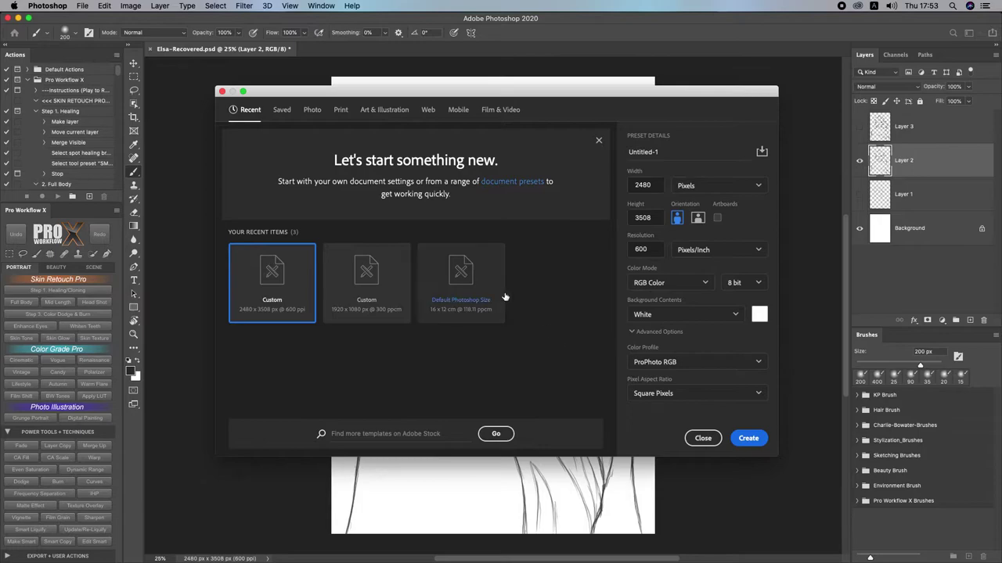
{"action": "left_click", "coordinate": [702, 439]}
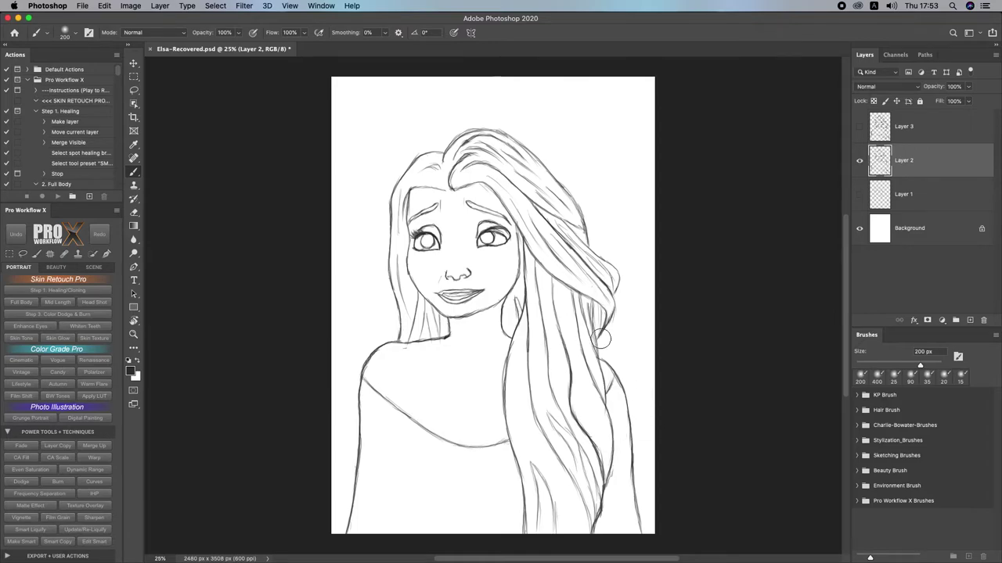
{"action": "left_click", "coordinate": [131, 6]}
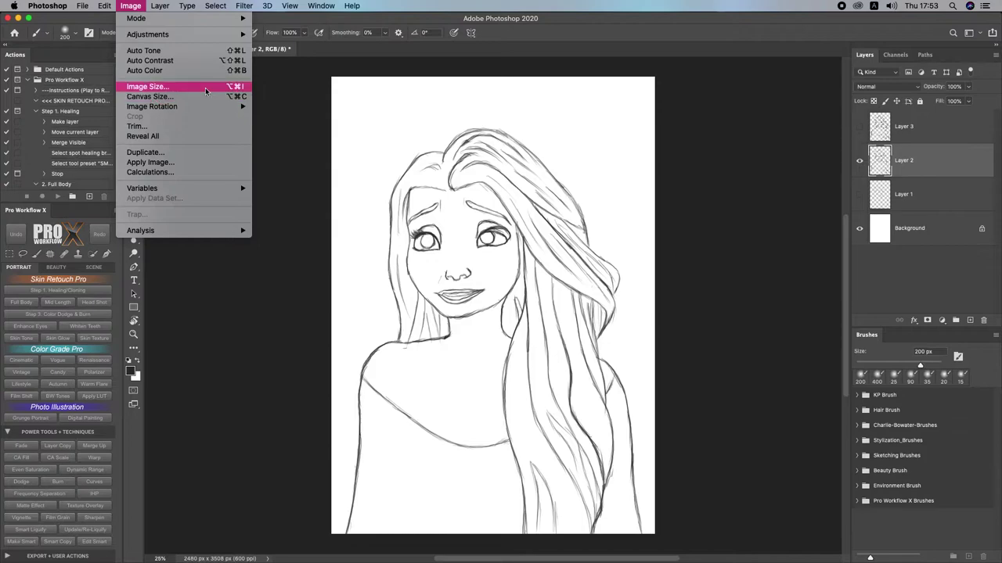
{"action": "left_click", "coordinate": [147, 86]}
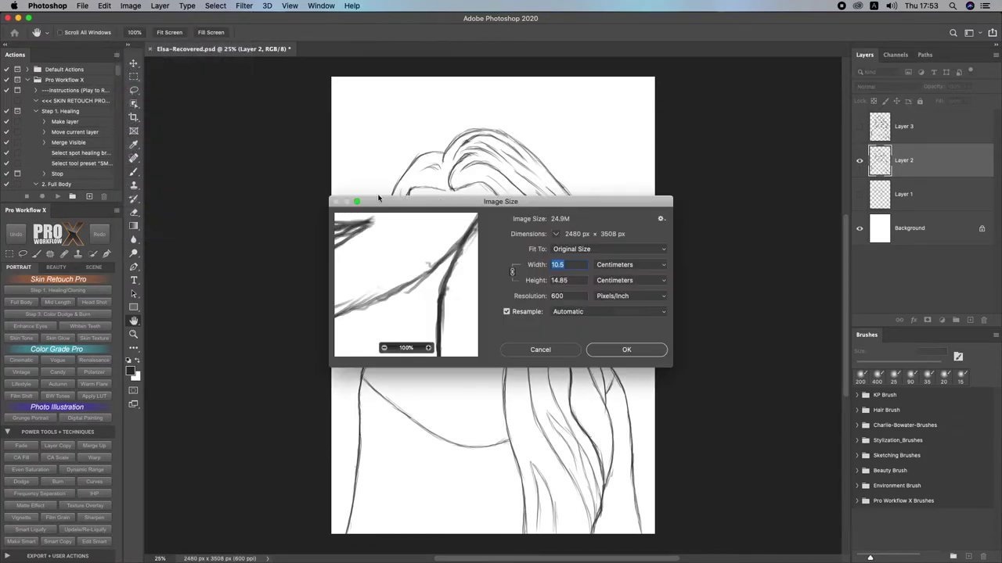
{"action": "left_click", "coordinate": [657, 264]}
{"action": "left_click", "coordinate": [635, 246]}
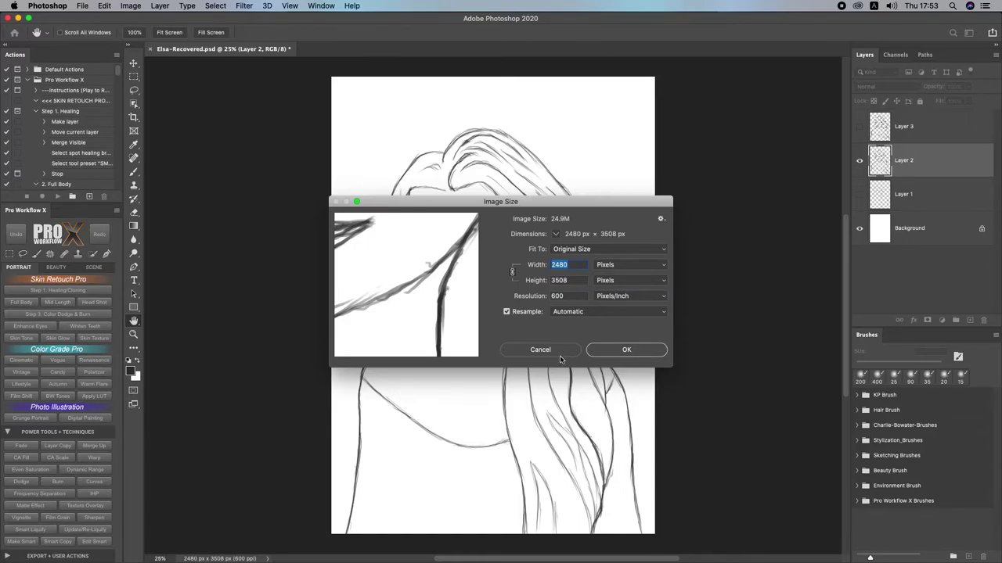
{"action": "key", "text": "Escape"}
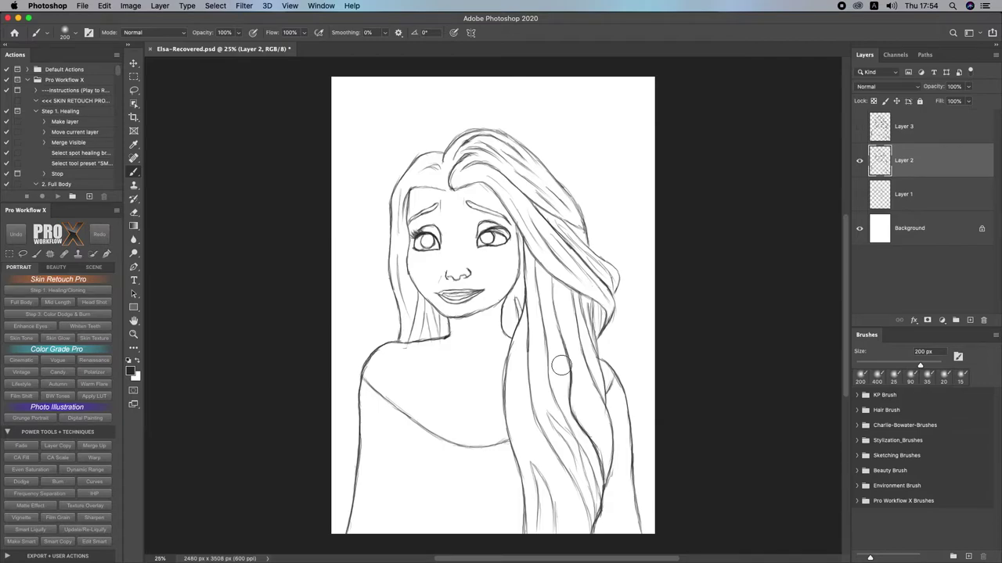
Step: Browse the Brush Preset Picker down to the mixer and smudge brushes, then back to KP Brush
{"action": "right_click", "coordinate": [513, 233]}
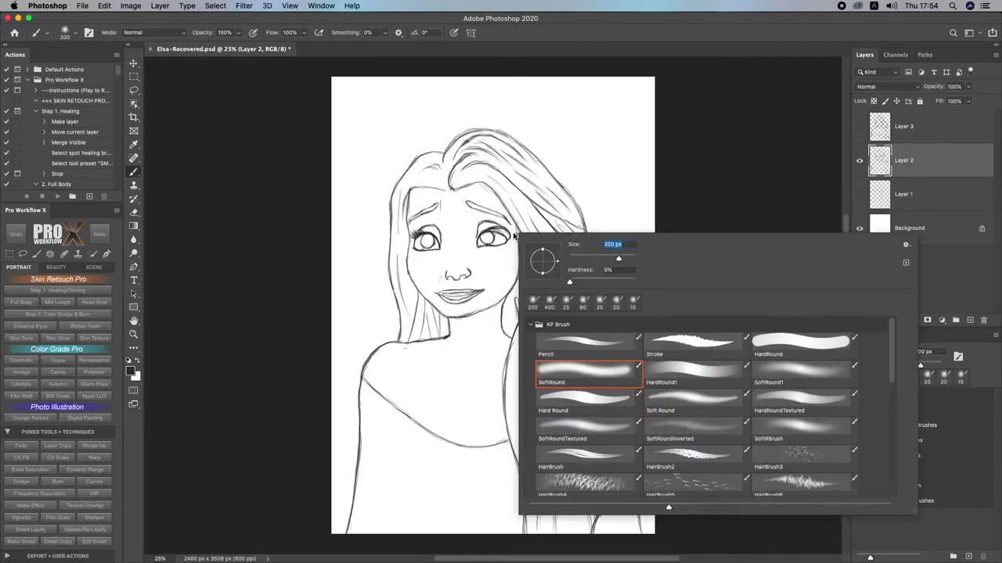
{"action": "right_click", "coordinate": [362, 151]}
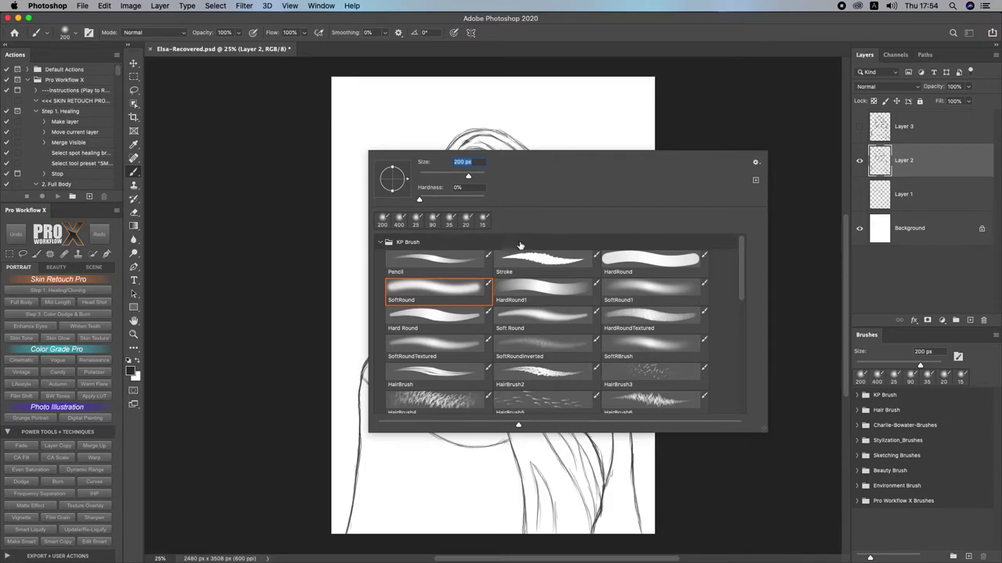
{"action": "scroll", "coordinate": [706, 310], "scroll_direction": "down", "scroll_amount": 2}
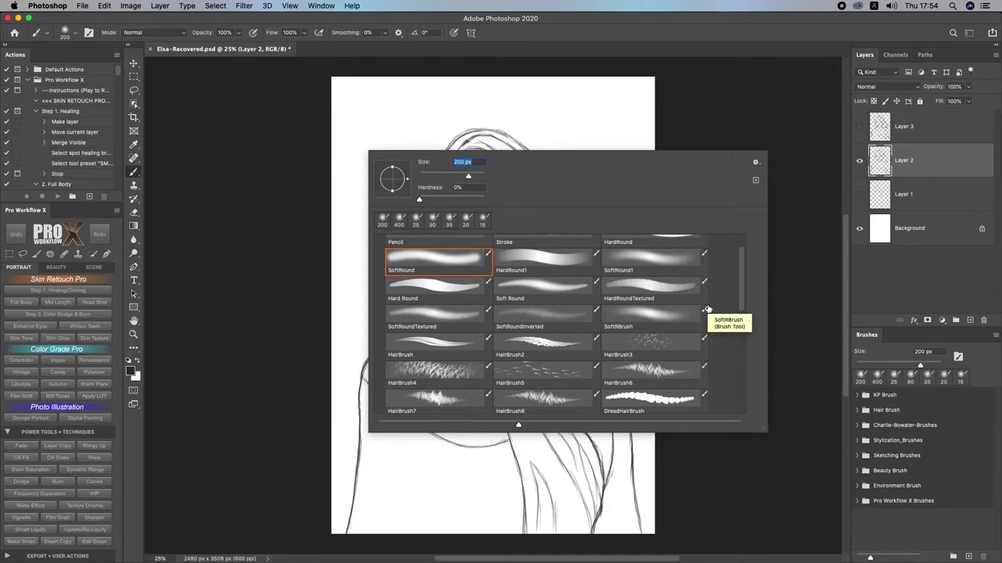
{"action": "scroll", "coordinate": [704, 324], "scroll_direction": "down", "scroll_amount": 5}
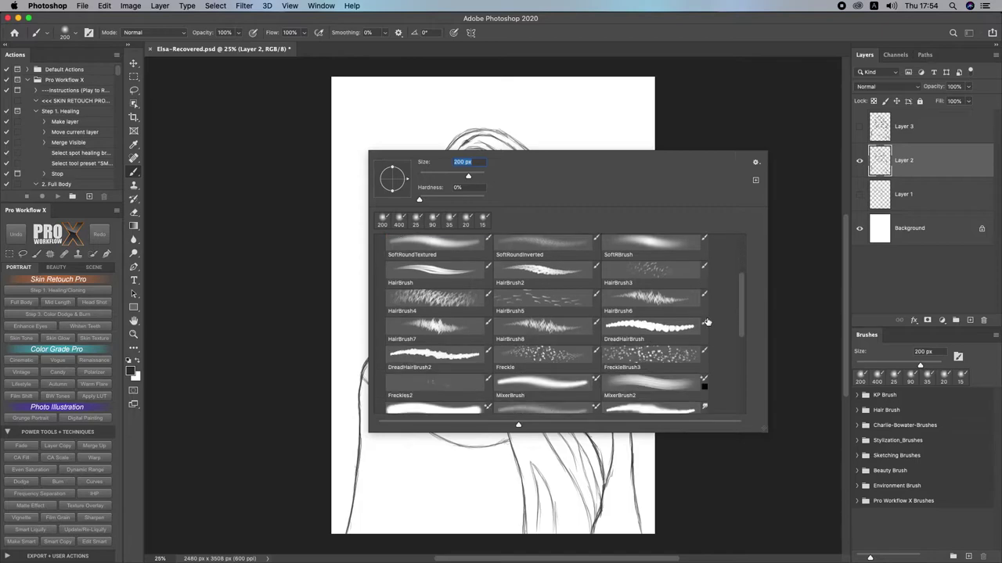
{"action": "scroll", "coordinate": [706, 322], "scroll_direction": "down", "scroll_amount": 6}
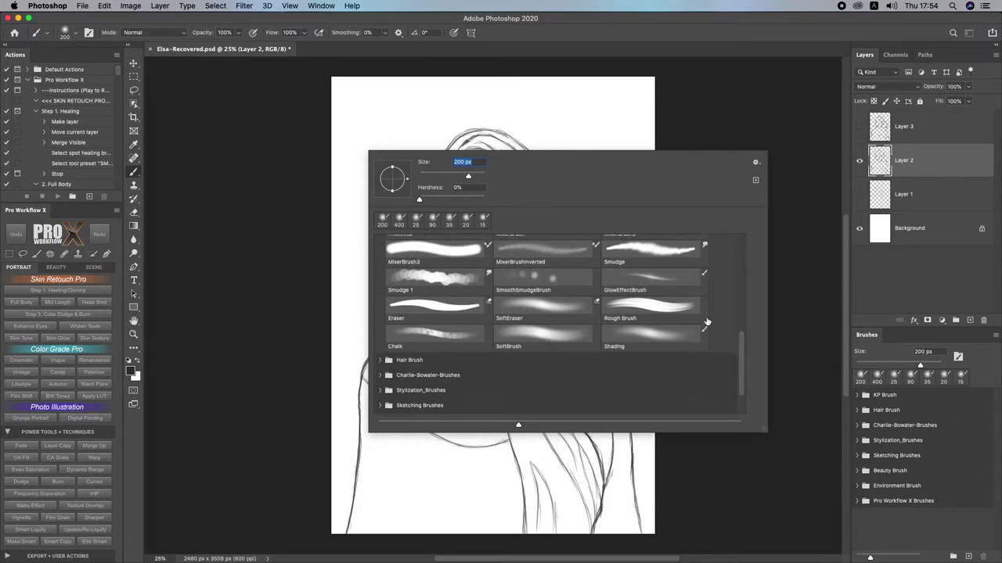
{"action": "scroll", "coordinate": [707, 321], "scroll_direction": "up", "scroll_amount": 2}
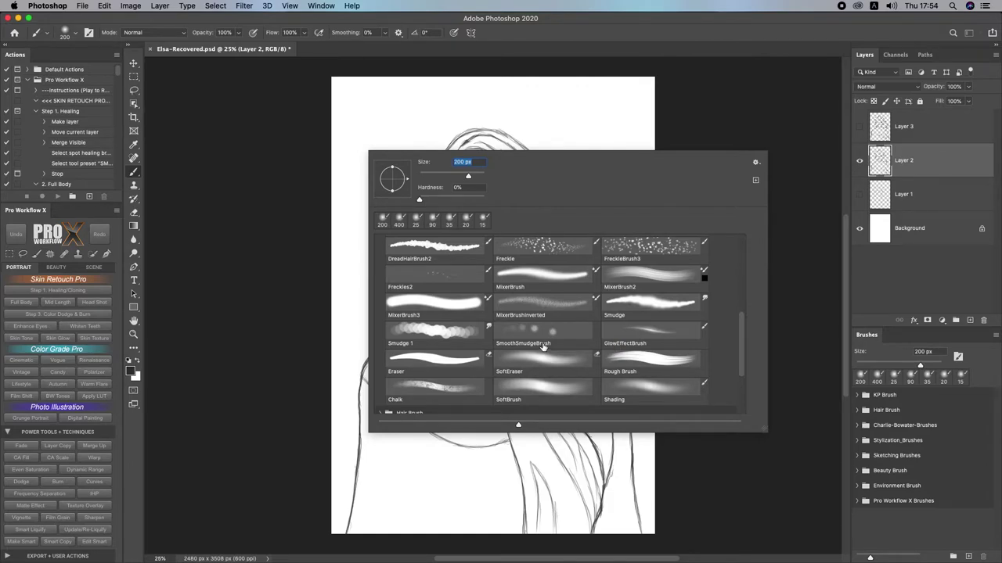
{"action": "scroll", "coordinate": [624, 314], "scroll_direction": "up", "scroll_amount": 3}
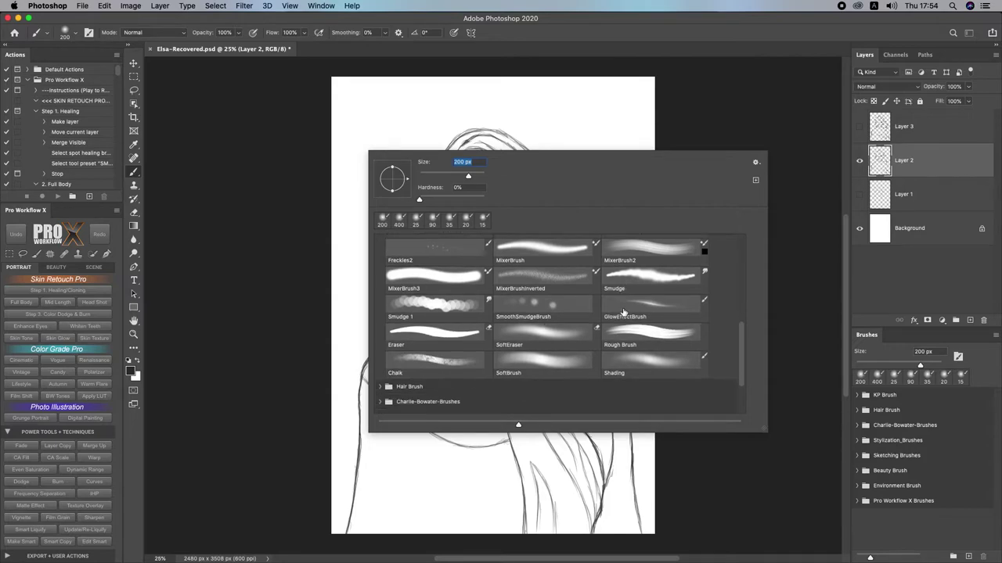
{"action": "scroll", "coordinate": [623, 314], "scroll_direction": "up", "scroll_amount": 6}
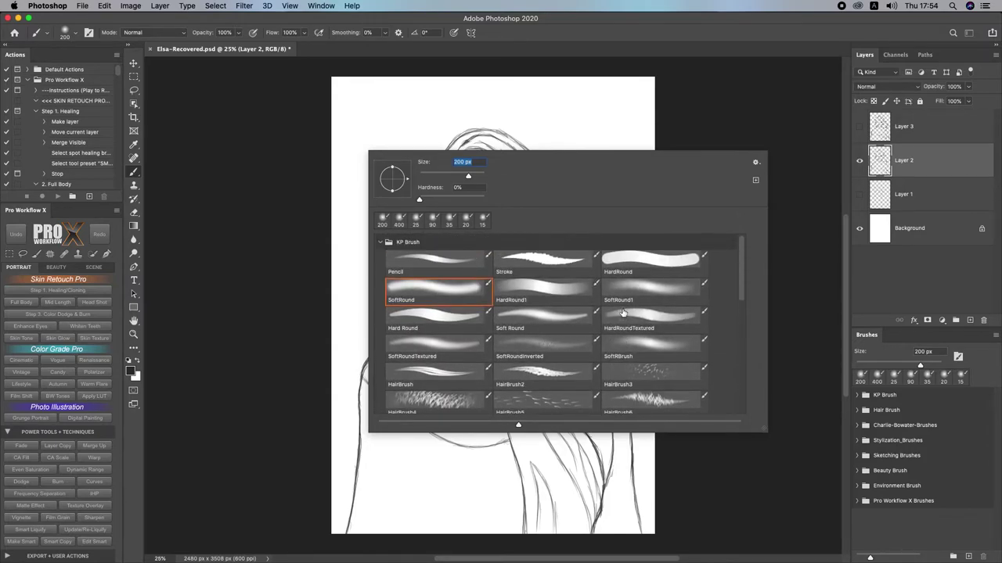
{"action": "scroll", "coordinate": [624, 314], "scroll_direction": "down", "scroll_amount": 5}
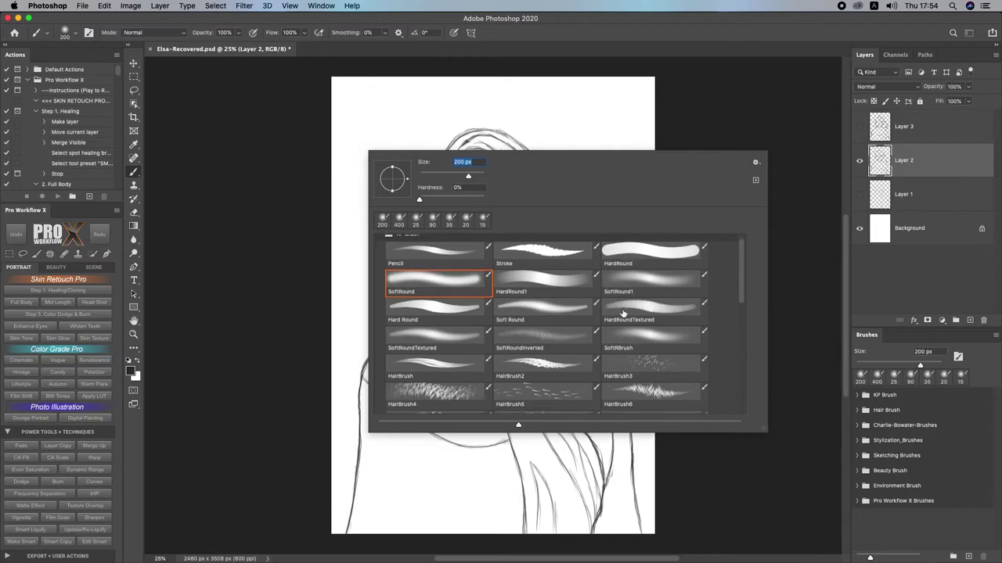
{"action": "scroll", "coordinate": [624, 314], "scroll_direction": "up", "scroll_amount": 5}
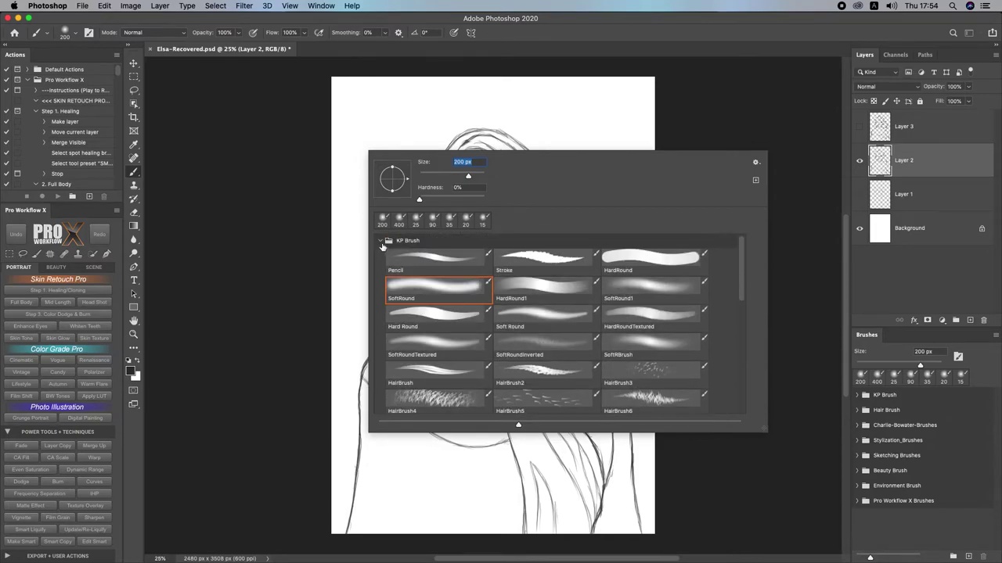
Step: Collapse KP Brush and expand Beauty Brush to view its Skin folder brushes
{"action": "left_click", "coordinate": [380, 242]}
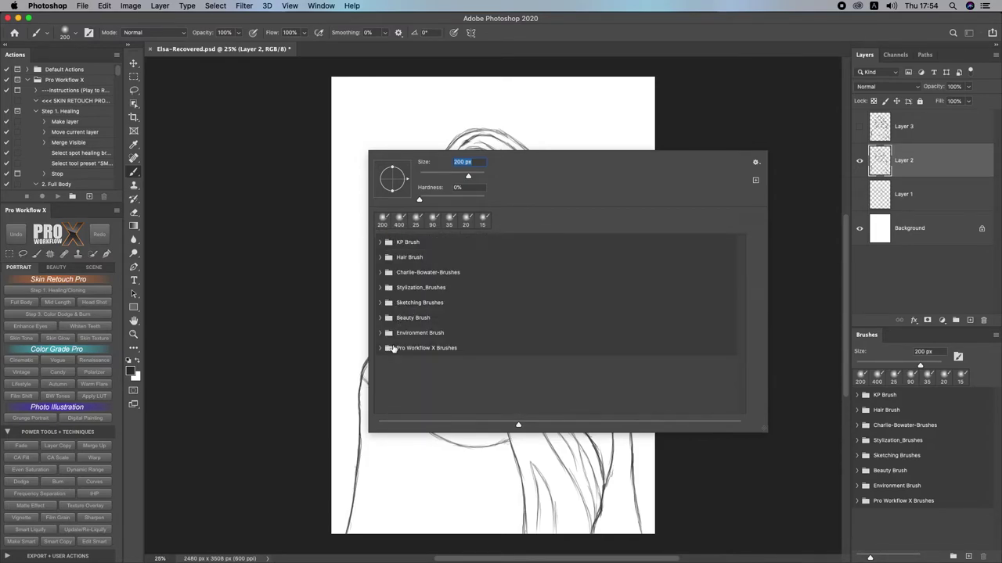
{"action": "left_click", "coordinate": [381, 318]}
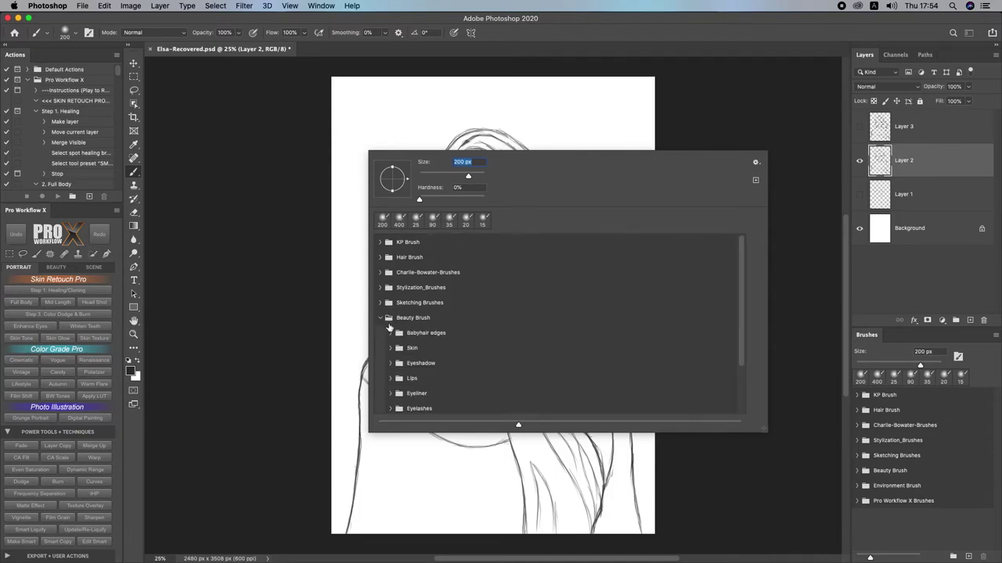
{"action": "scroll", "coordinate": [454, 350], "scroll_direction": "down", "scroll_amount": 2}
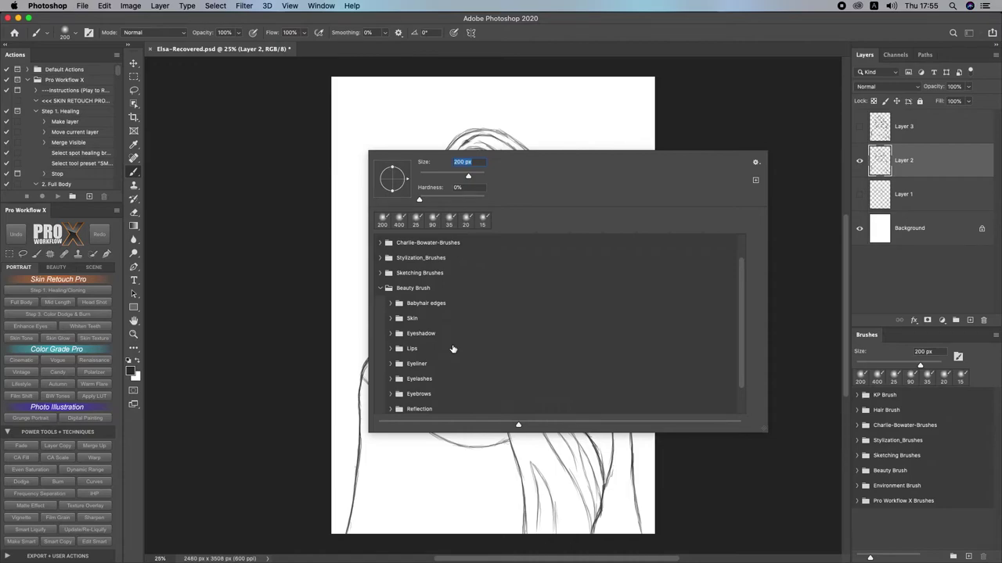
{"action": "left_click", "coordinate": [391, 319]}
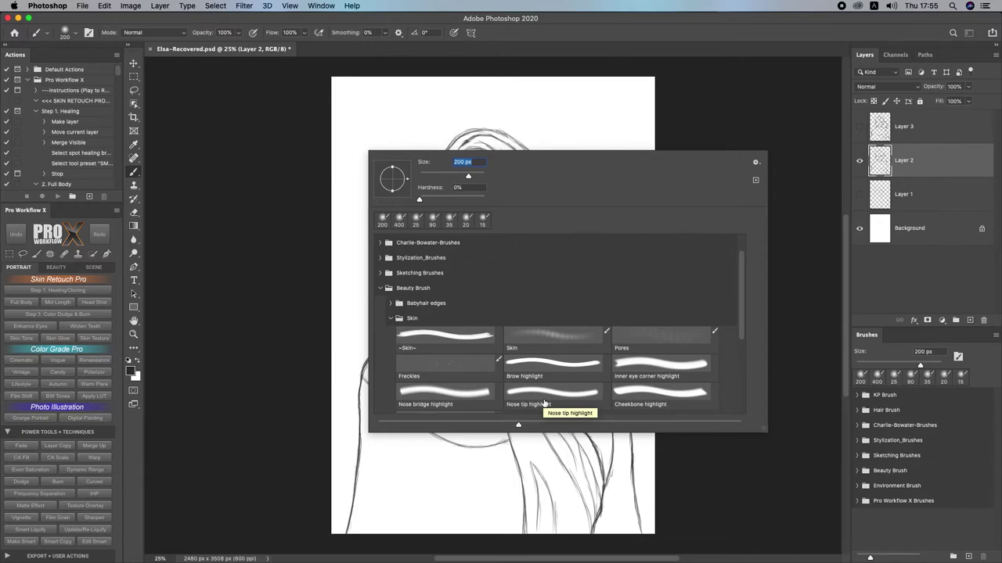
Step: Fold the Skin folder and Beauty Brush group back up, leaving all eight groups collapsed
{"action": "left_click", "coordinate": [392, 321]}
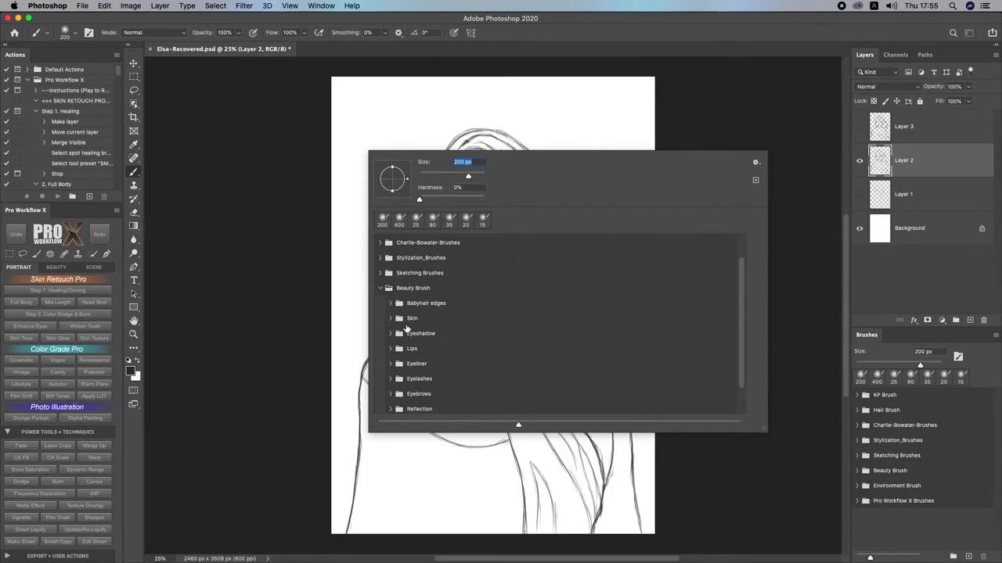
{"action": "scroll", "coordinate": [469, 380], "scroll_direction": "down", "scroll_amount": 2}
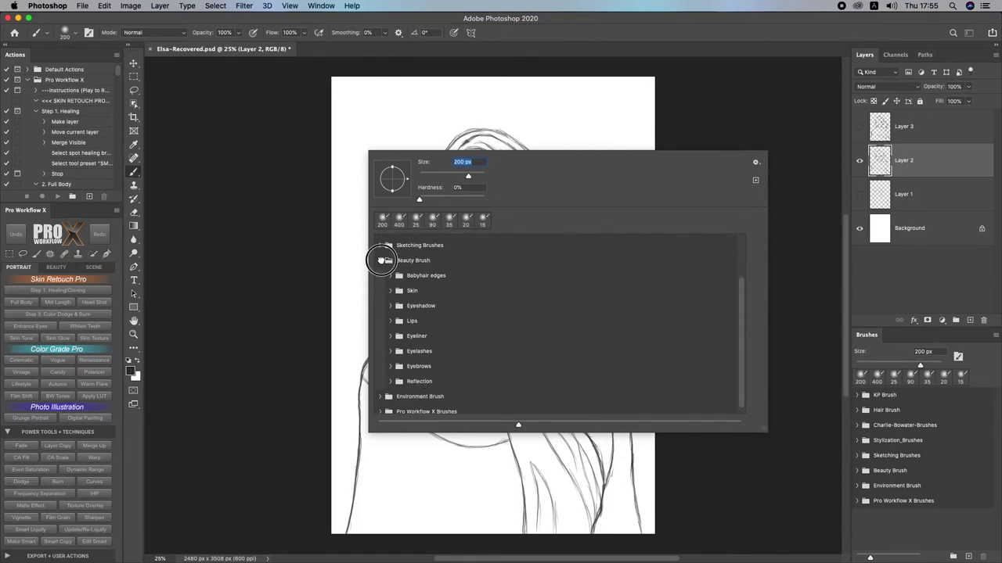
{"action": "left_click", "coordinate": [381, 261]}
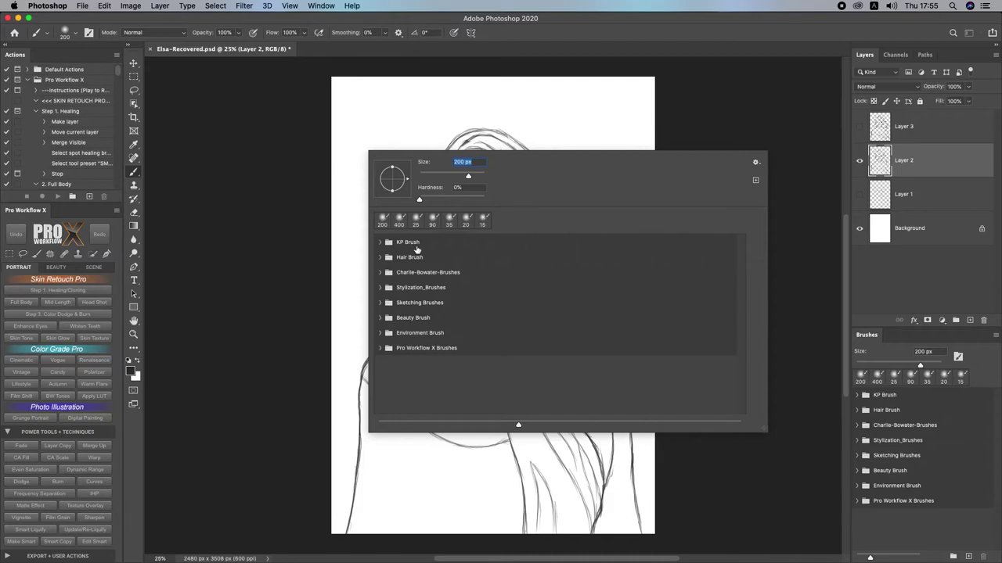
{"action": "left_click", "coordinate": [410, 245]}
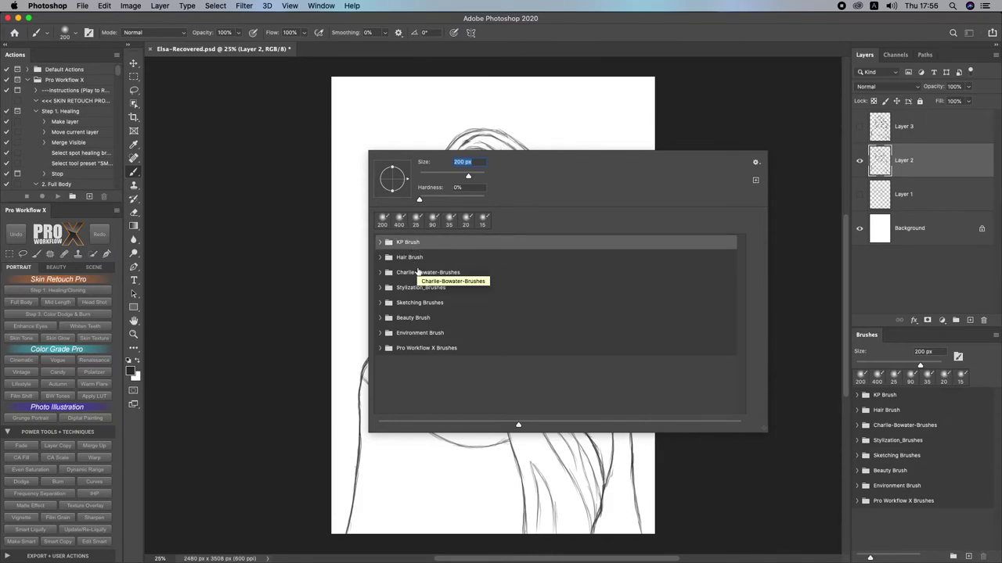
Step: Close the brush presets and review the Filter menu's Stylize and Other filter groups
{"action": "left_click", "coordinate": [590, 23]}
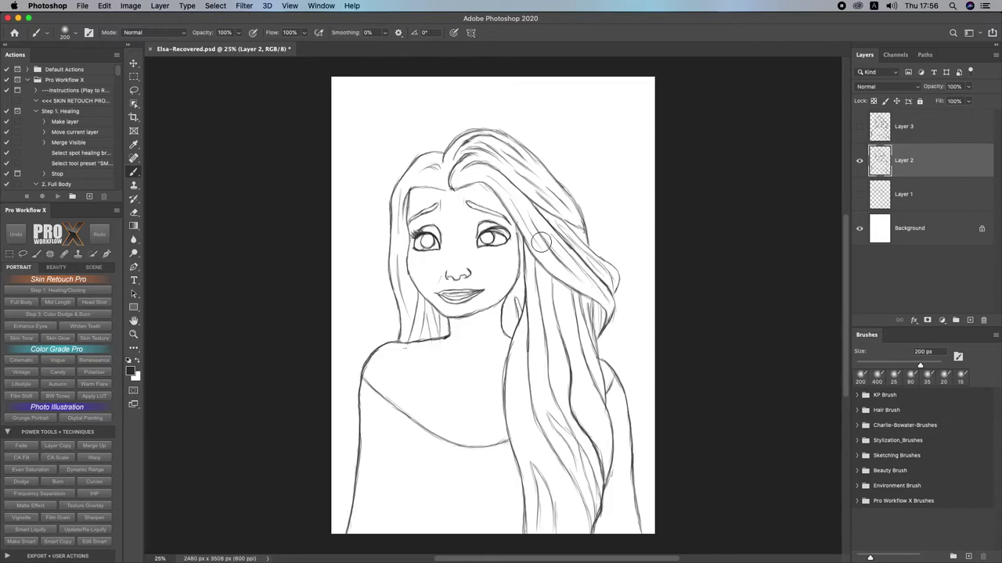
{"action": "left_click", "coordinate": [249, 7]}
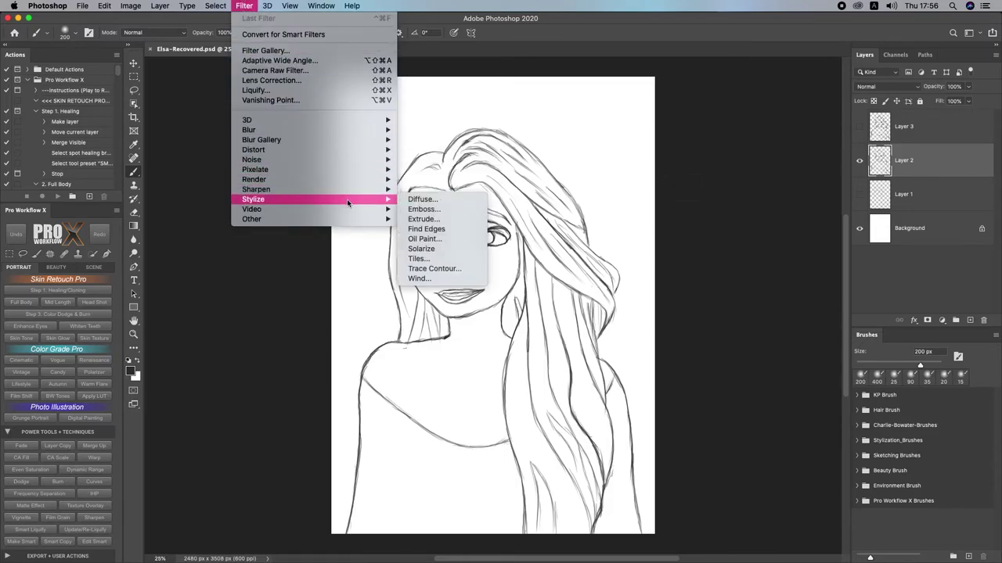
{"action": "mouse_move", "coordinate": [364, 204]}
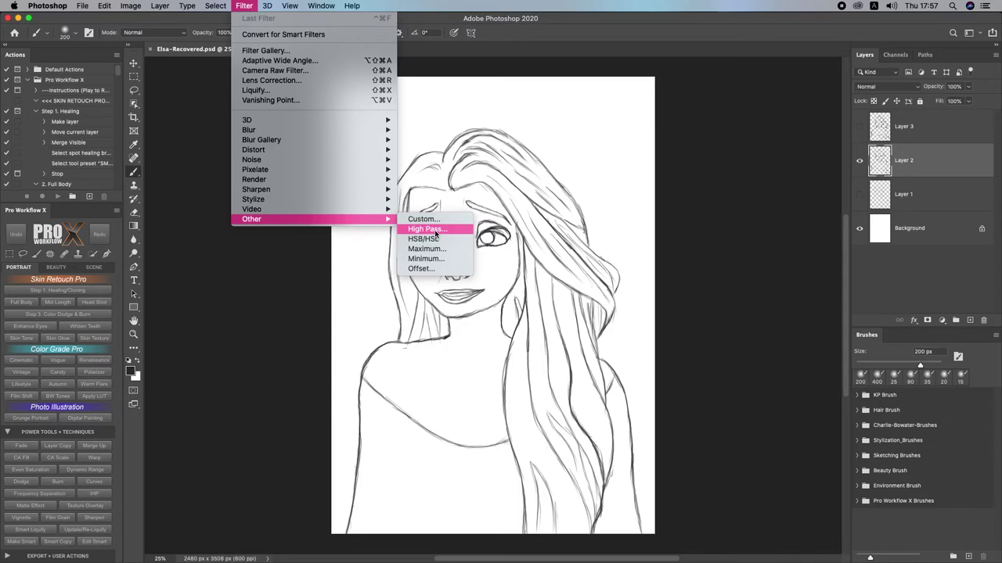
Step: Show the Stylize filters: Diffuse, Emboss, Extrude, Find Edges, Oil Paint and more
{"action": "mouse_move", "coordinate": [359, 202]}
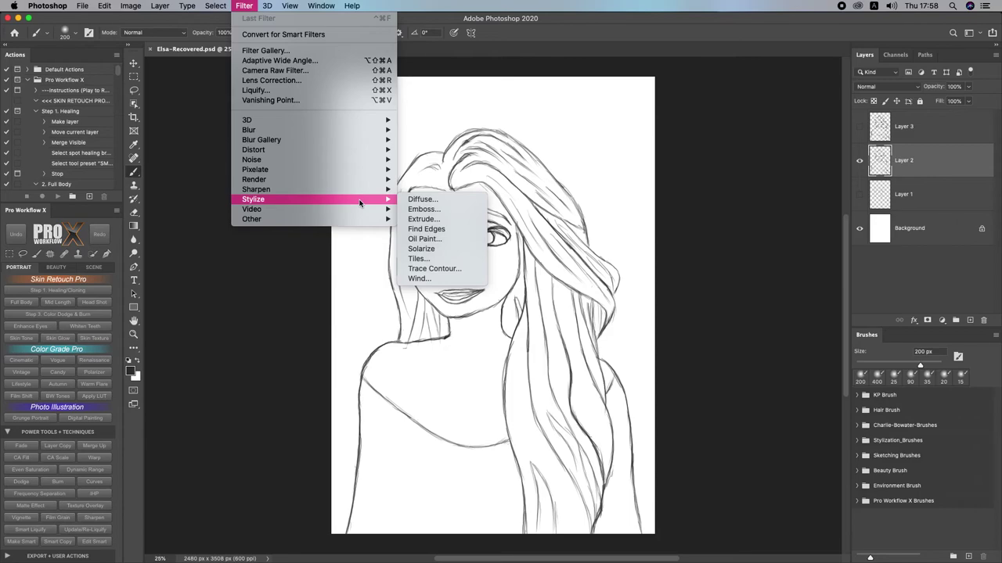
{"action": "left_click", "coordinate": [594, 40]}
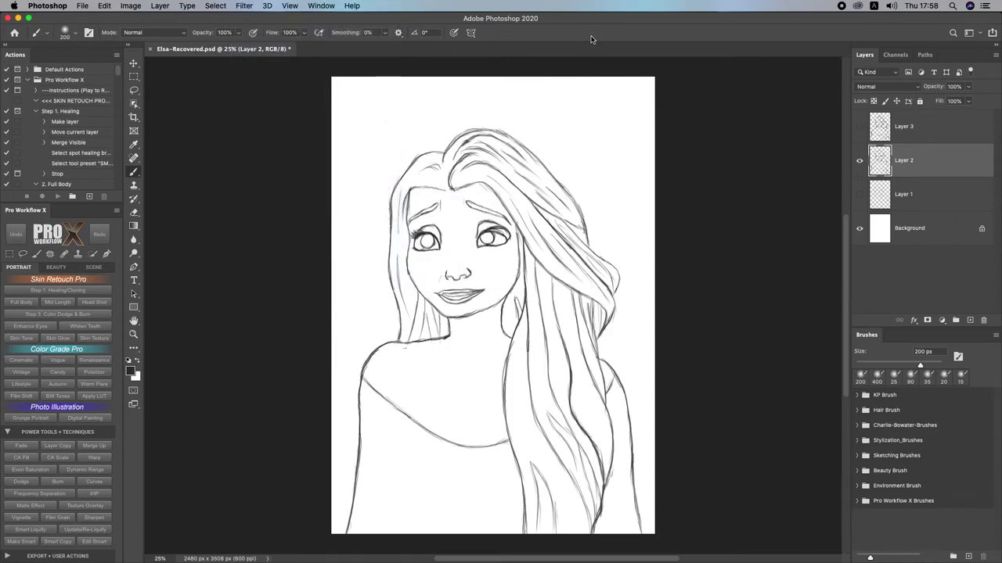